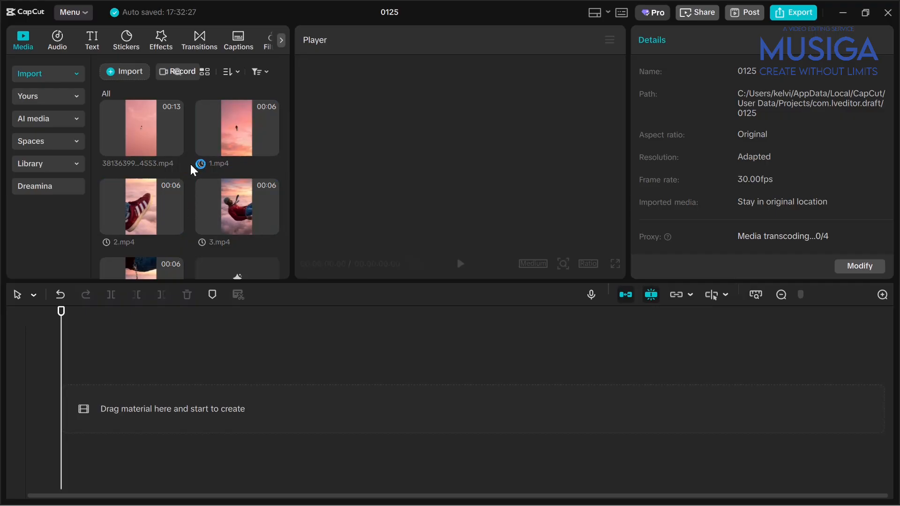
pyautogui.scroll(-2, 192, 193)
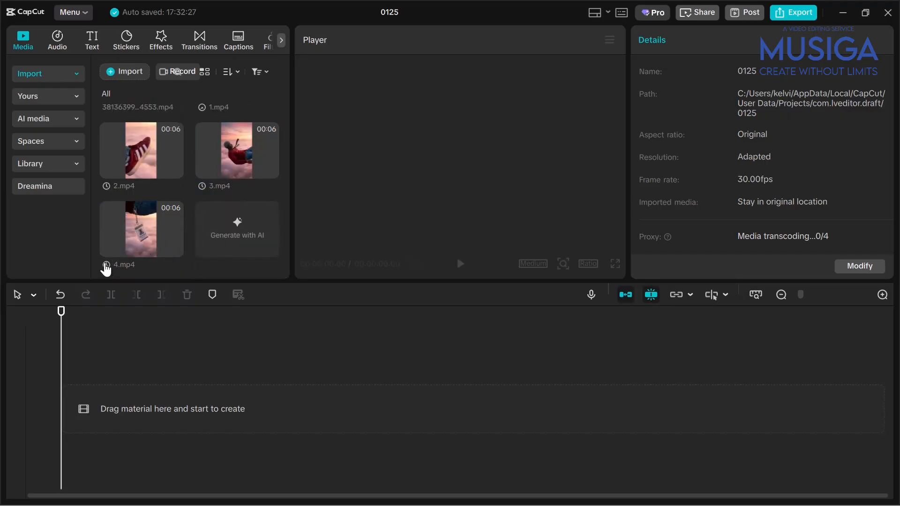
pyautogui.scroll(2, 223, 215)
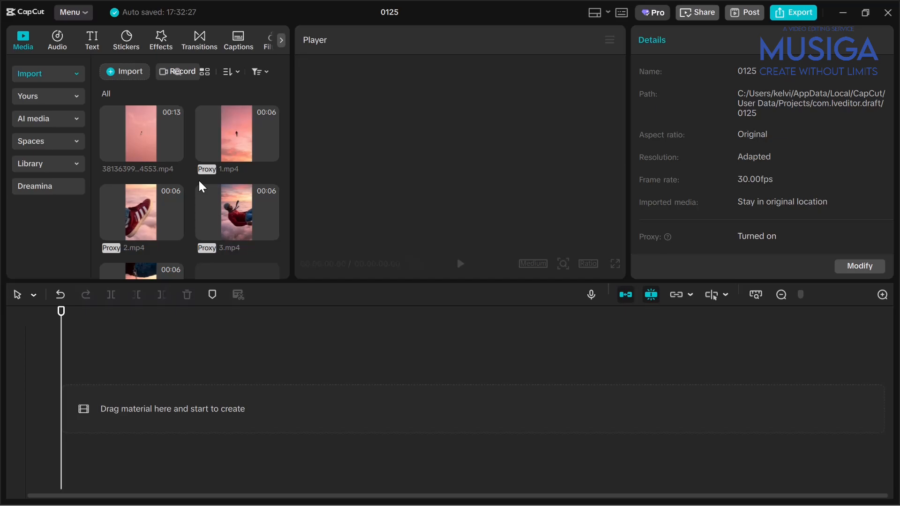
pyautogui.scroll(-2, 201, 187)
pyautogui.scroll(2, 191, 232)
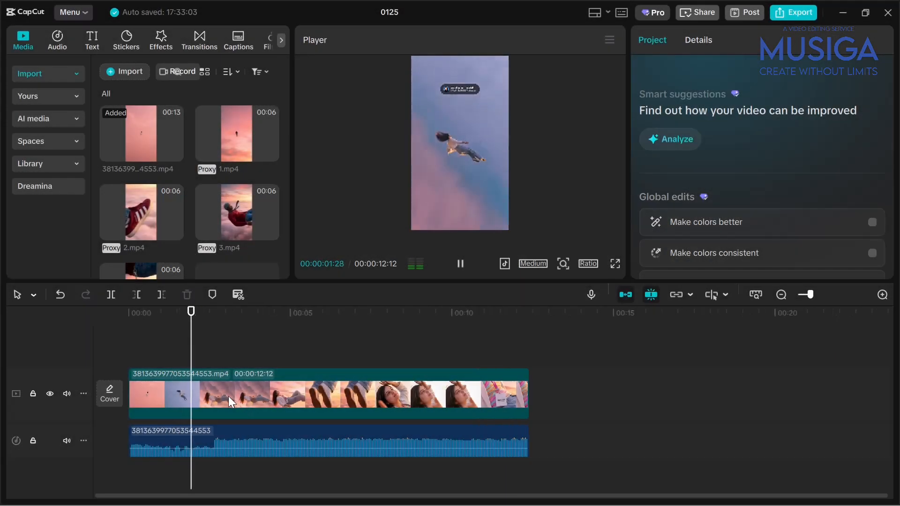
# Step: Stop playback and switch the workspace to the layout with a tall player for vertical video
pyautogui.scroll(2, 229, 396)
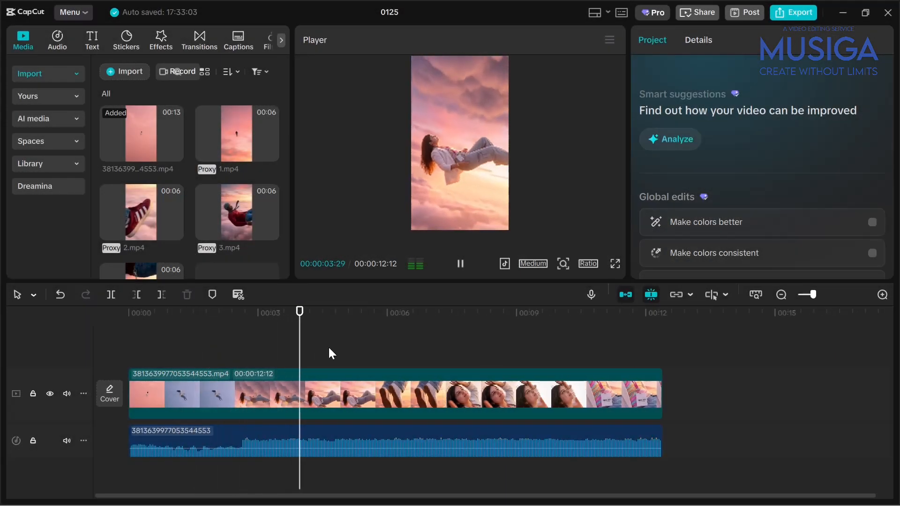
pyautogui.press('space')
pyautogui.click(605, 13)
pyautogui.click(611, 95)
# Step: Play the reference from the start and add an audio marker at the beat at 00:00:02:18
pyautogui.moveTo(173, 355); pyautogui.dragTo(86, 383)
pyautogui.press('space')
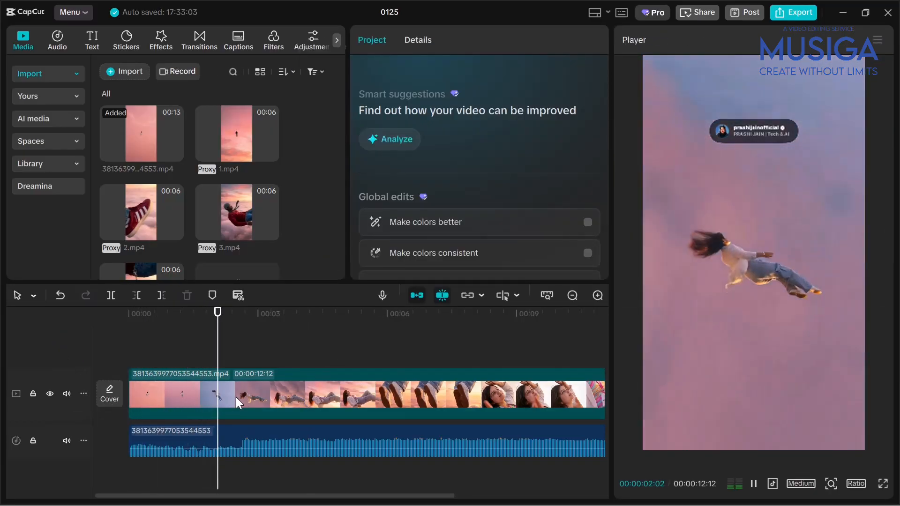
pyautogui.press('space')
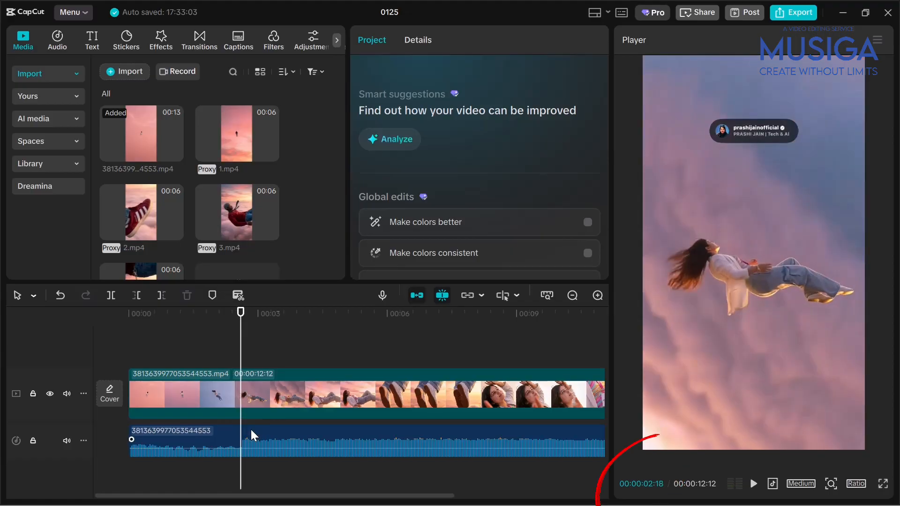
pyautogui.click(251, 429)
pyautogui.press('m')
# Step: Add two more markers to the extracted audio at the beats at 00:00:05:03 and 00:00:07:14
pyautogui.press('space')
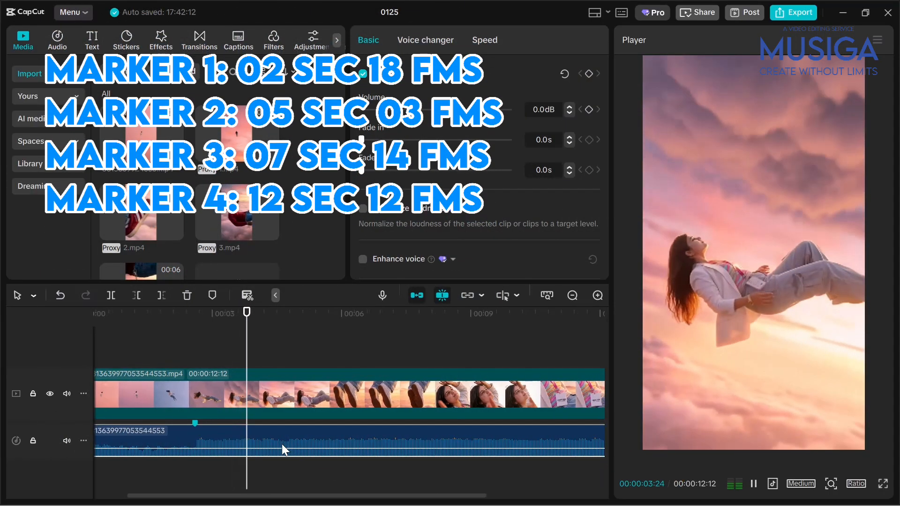
pyautogui.press('space')
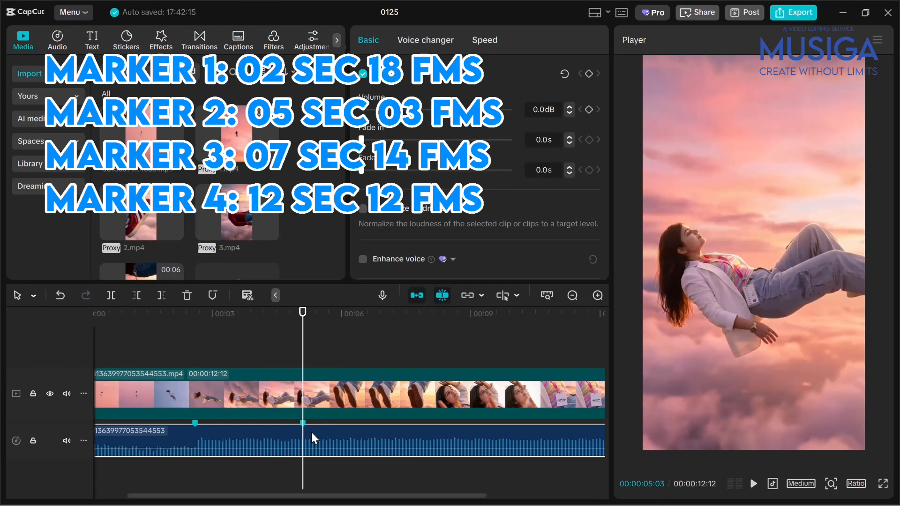
pyautogui.press('m')
pyautogui.press('space')
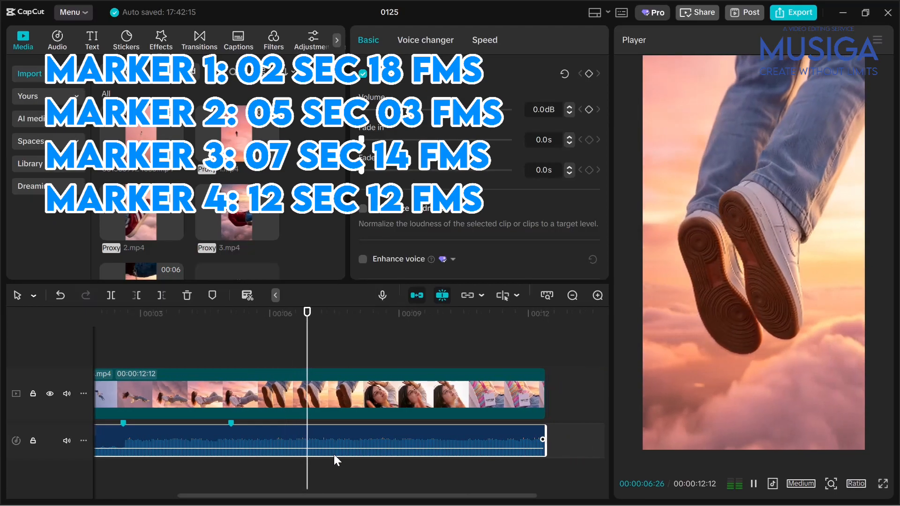
pyautogui.press('space')
pyautogui.press('m')
# Step: Add a fourth audio marker at about 00:00:09:28 and play the rest of the reference to its end
pyautogui.press('space')
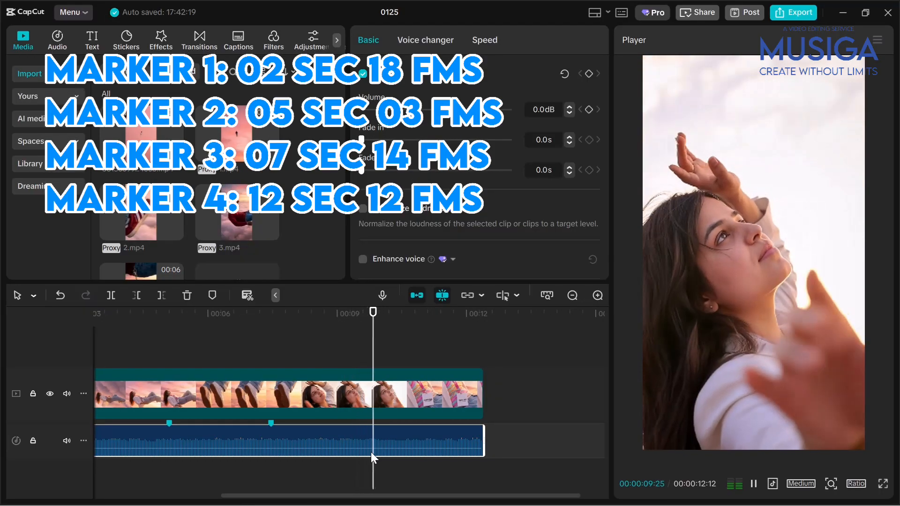
pyautogui.press('space')
pyautogui.press('m')
pyautogui.press('space')
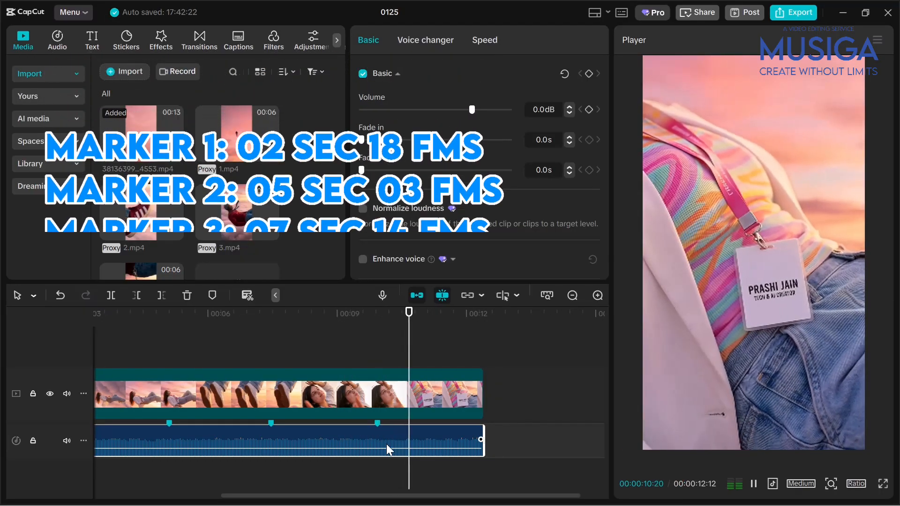
pyautogui.hscroll(-4, 437, 438)
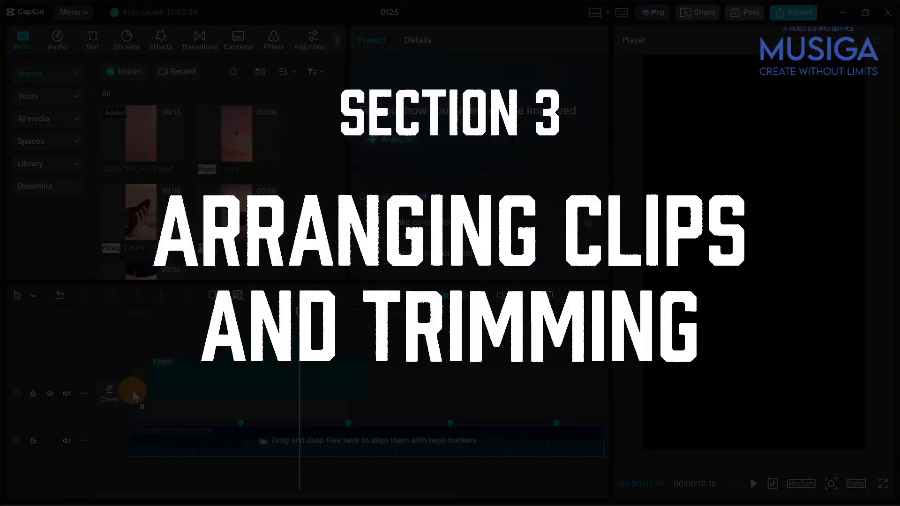
# Step: Trim the beginning off clip 1.mp4 so that it lasts 00:00:04:10
pyautogui.moveTo(133, 393); pyautogui.dragTo(134, 394)
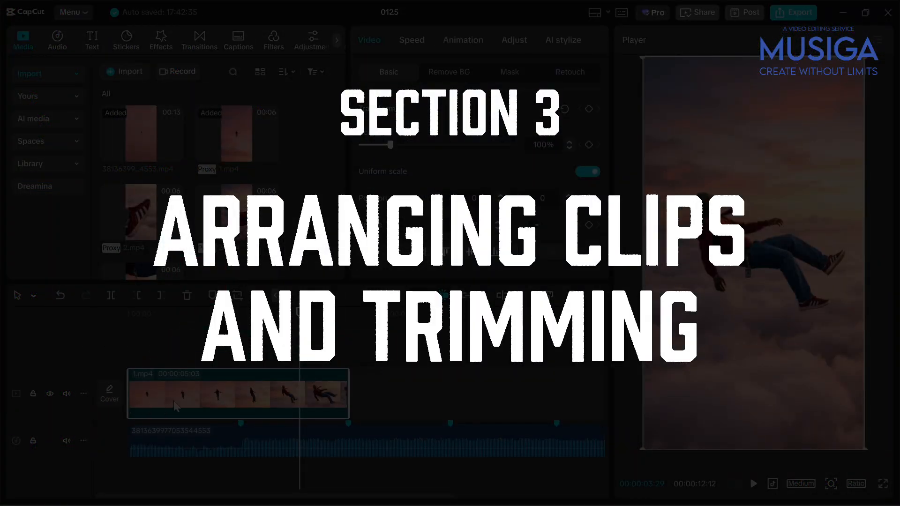
pyautogui.click(155, 360)
pyautogui.moveTo(156, 360); pyautogui.dragTo(202, 342)
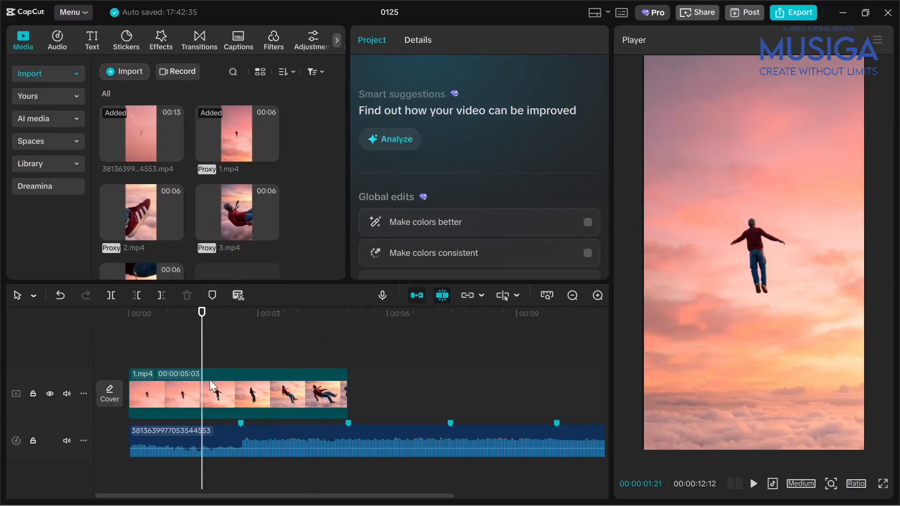
pyautogui.click(157, 346)
pyautogui.press('q')
# Step: Play and scrub through 1.mp4, and add a marker on the clip at 00:00:03:16 where the man floats on his back
pyautogui.press('space')
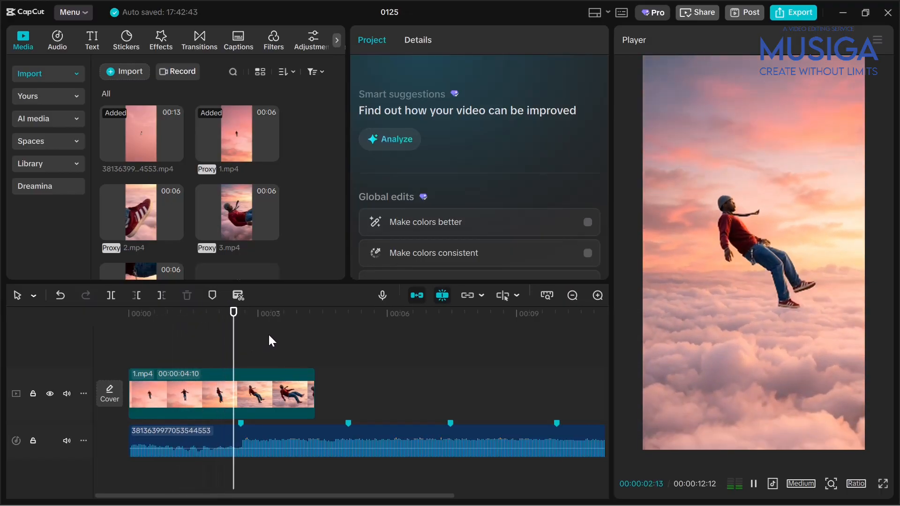
pyautogui.press('space')
pyautogui.click(274, 397)
pyautogui.click(261, 353)
pyautogui.click(275, 356)
pyautogui.click(289, 357)
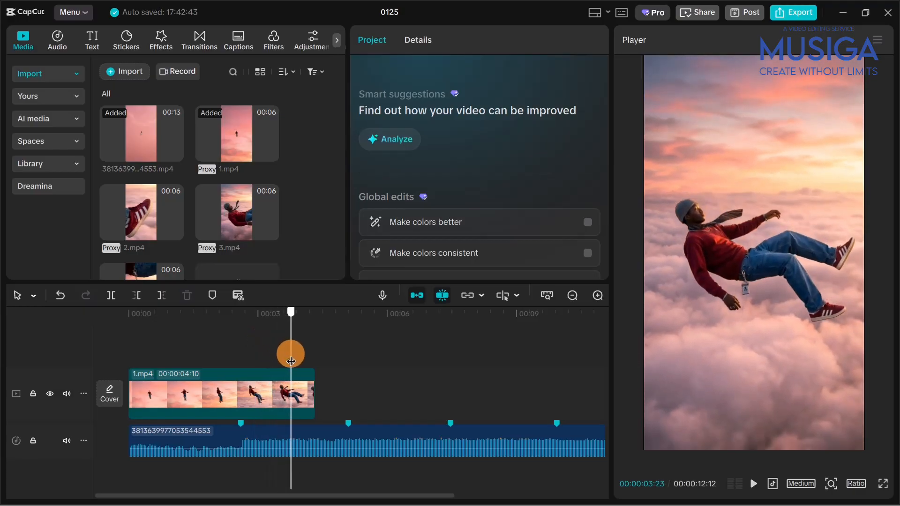
pyautogui.click(280, 357)
pyautogui.click(296, 402)
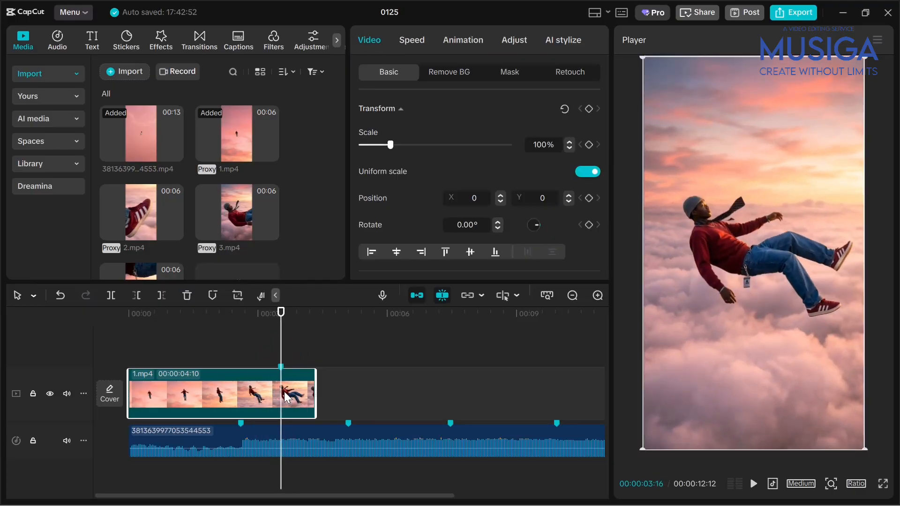
# Step: Trim more off the start of 1.mp4 so that it lasts 00:00:02:26
pyautogui.click(193, 356)
pyautogui.click(253, 387)
pyautogui.press('q')
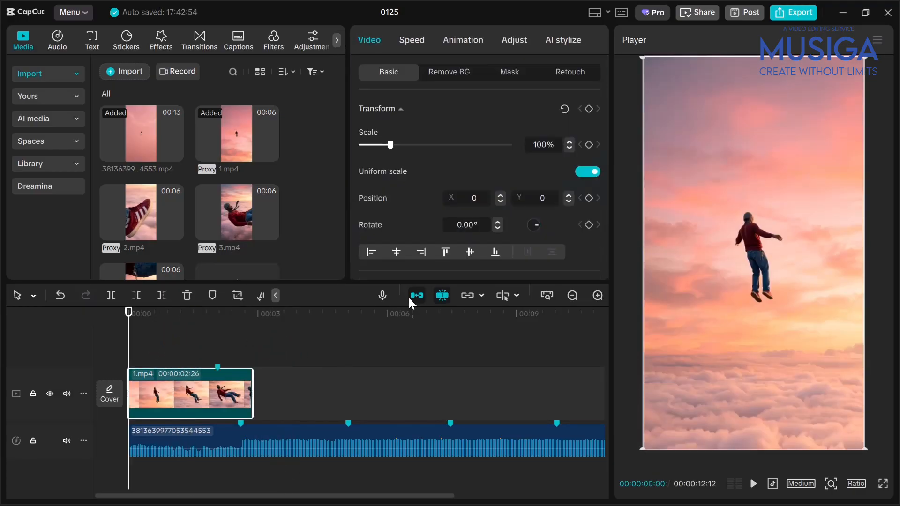
# Step: Turn off the main track magnet and shift 1.mp4 until its marker aligns with the audio marker at 00:00:02:18
pyautogui.click(227, 357)
pyautogui.click(239, 349)
pyautogui.moveTo(233, 394)
pyautogui.mouseDown()
pyautogui.moveTo(260, 398)
pyautogui.moveTo(251, 397)
pyautogui.mouseUp()
pyautogui.scroll(2, 254, 397)
pyautogui.scroll(2, 256, 401)
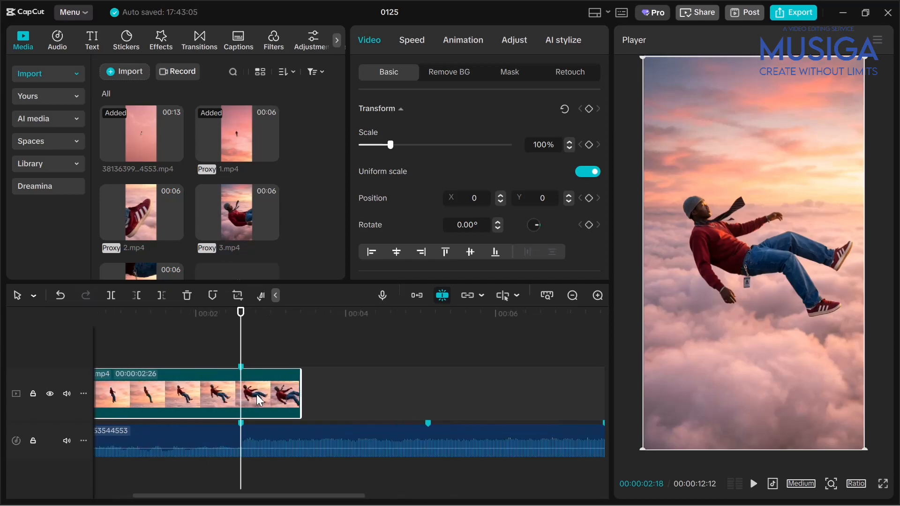
# Step: Extend the start of 1.mp4 back to the timeline's beginning, giving 00:00:03:12, and turn the main track magnet back on
pyautogui.hscroll(-2, 257, 398)
pyautogui.scroll(-3, 258, 398)
pyautogui.moveTo(160, 379); pyautogui.dragTo(60, 379)
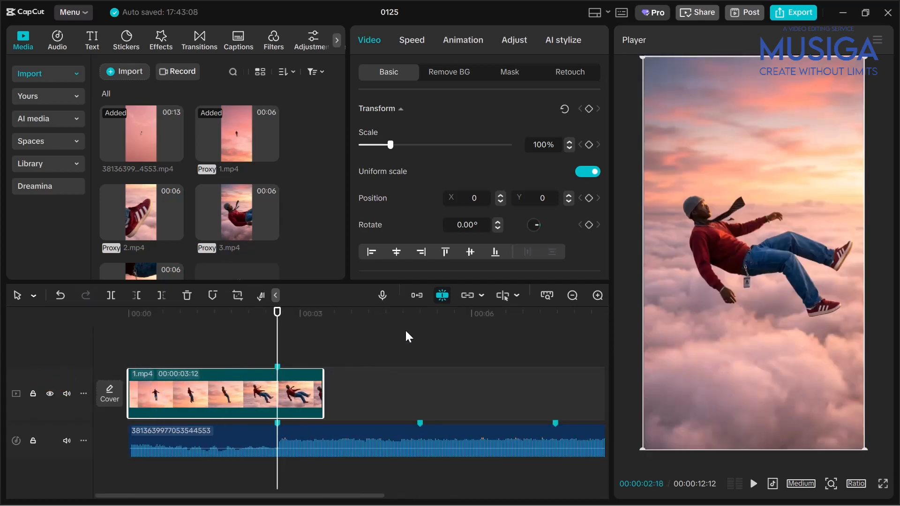
pyautogui.click(420, 297)
# Step: Preview 1.mp4 from the start and split it at the marker at 00:00:02:18
pyautogui.moveTo(168, 361); pyautogui.dragTo(47, 357)
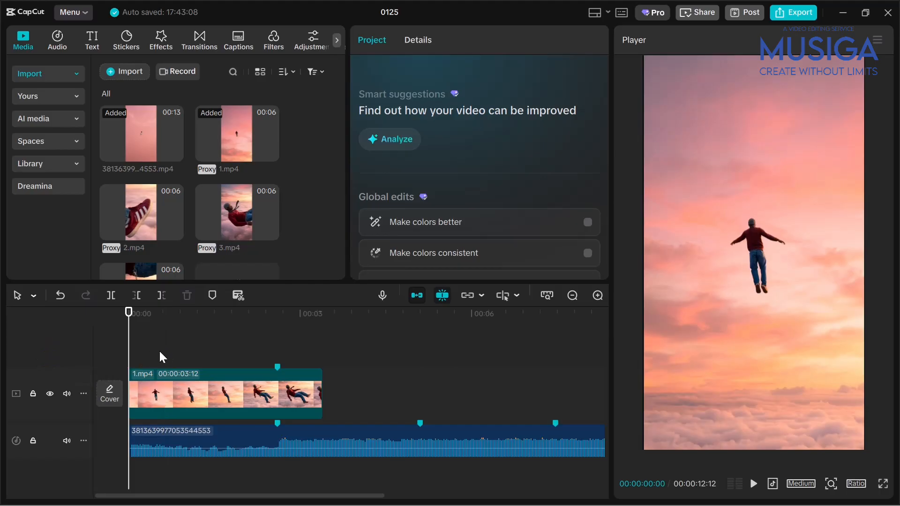
pyautogui.press('space')
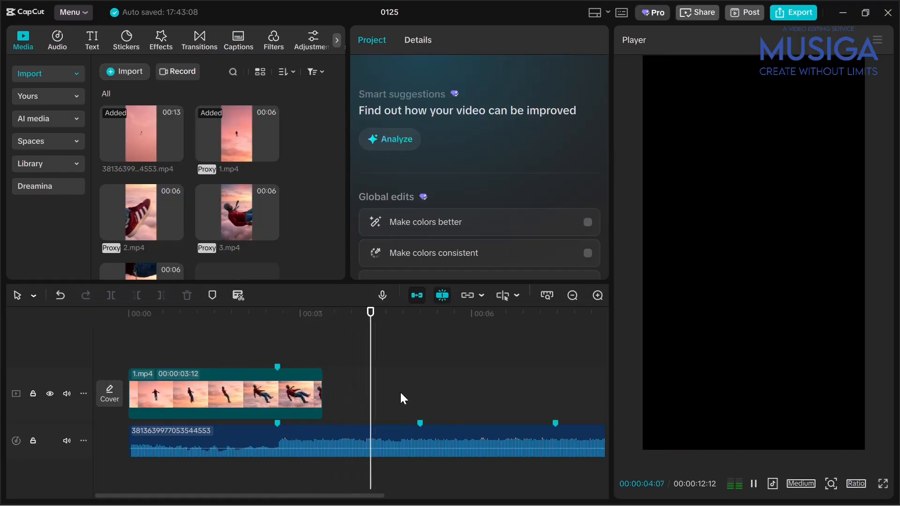
pyautogui.moveTo(287, 360); pyautogui.dragTo(278, 352)
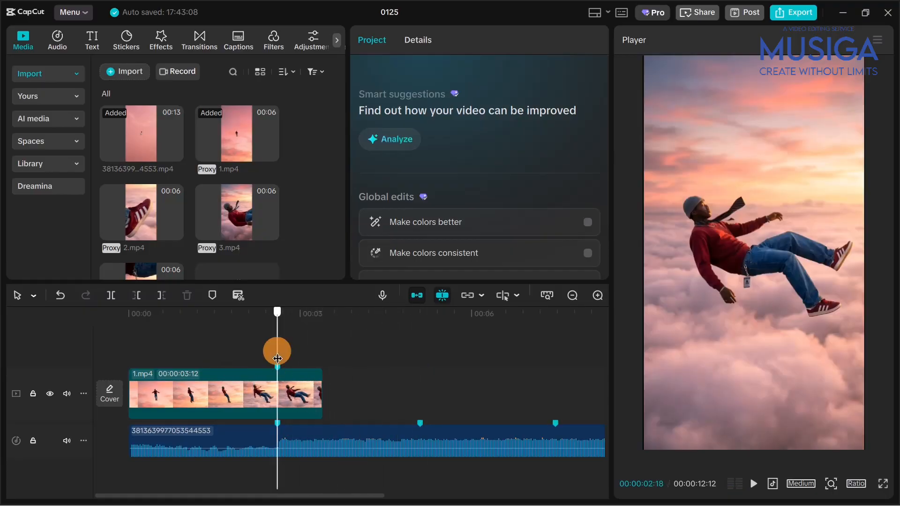
pyautogui.click(297, 390)
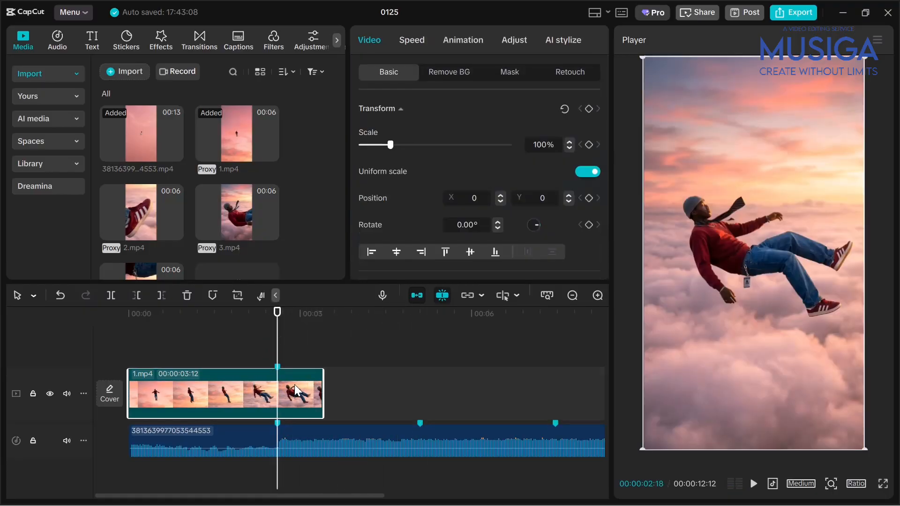
# Step: Slow the second part of 1.mp4 to 0.32x so it ends at the 00:00:05:03 audio marker, and preview the cut
pyautogui.click(413, 41)
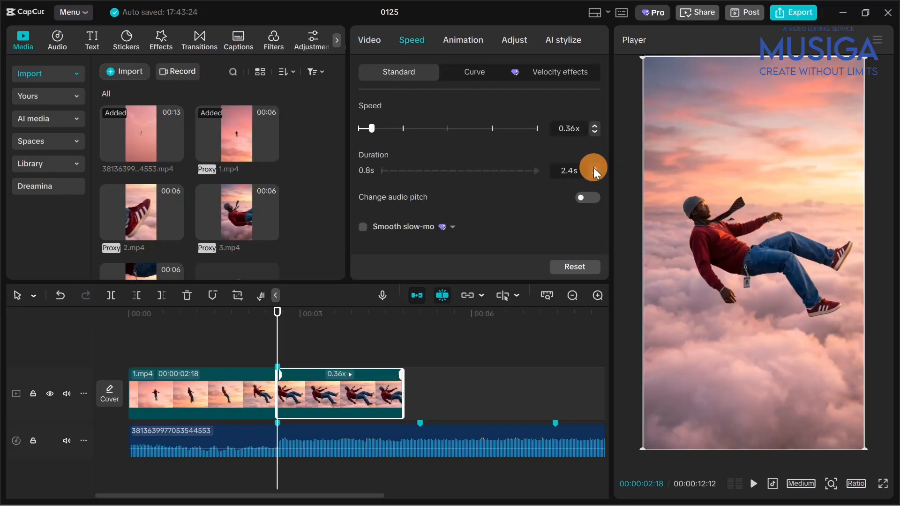
pyautogui.moveTo(366, 353); pyautogui.dragTo(420, 360)
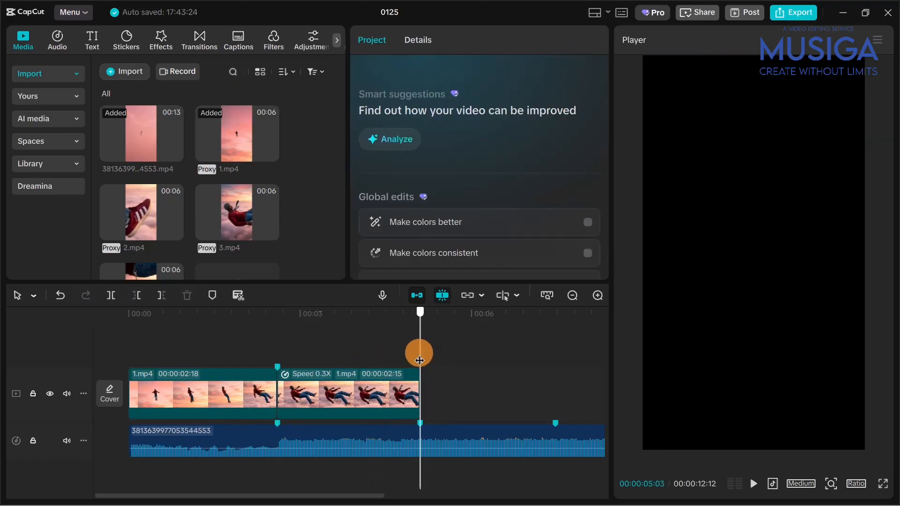
pyautogui.click(398, 376)
pyautogui.click(251, 357)
pyautogui.press('space')
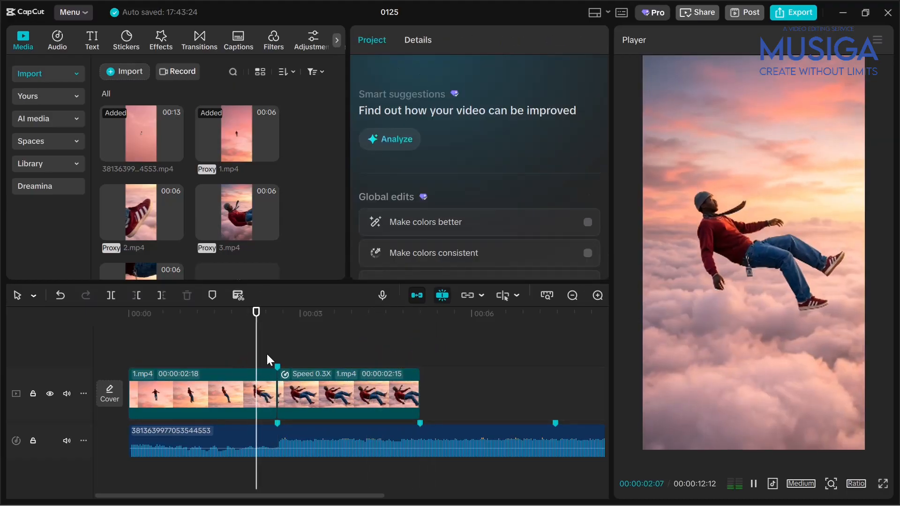
pyautogui.hscroll(2, 291, 377)
# Step: Enable Smooth slow-mo on the slowed second part of 1.mp4 and choose its processing method
pyautogui.click(314, 386)
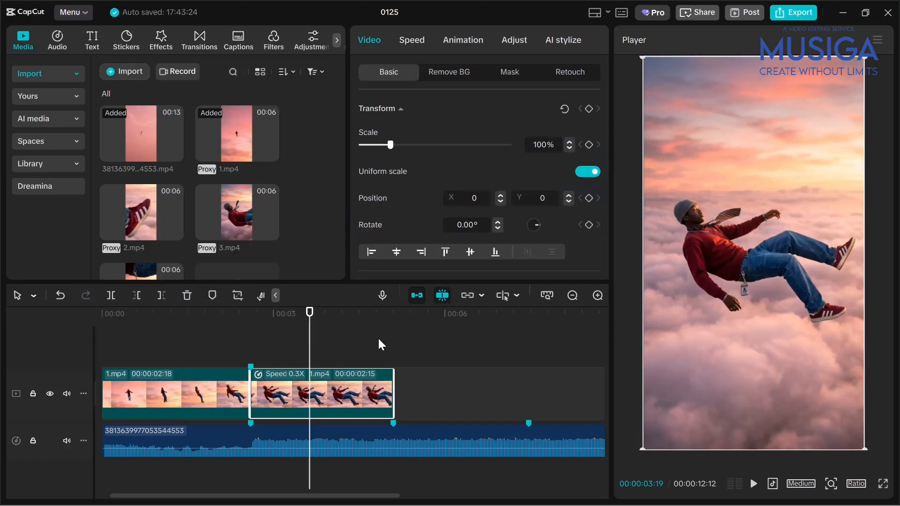
pyautogui.click(412, 40)
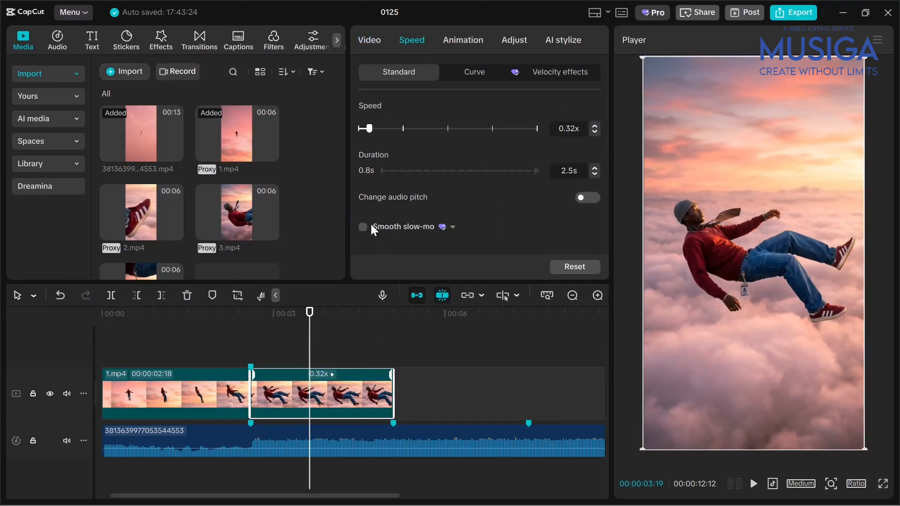
pyautogui.scroll(-1, 394, 239)
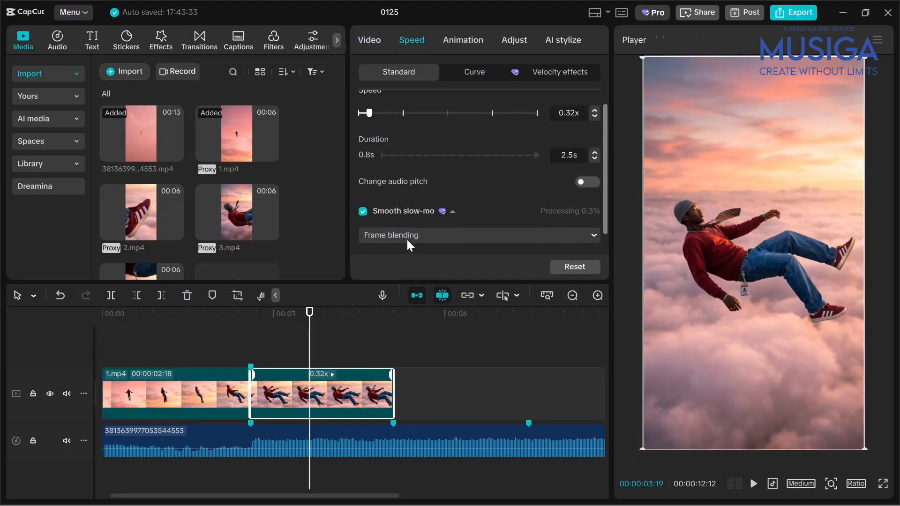
pyautogui.click(408, 237)
pyautogui.click(403, 290)
# Step: Place 2.mp4 on the main track directly after 1.mp4, starting at the 00:00:05:03 marker
pyautogui.moveTo(370, 342); pyautogui.dragTo(393, 355)
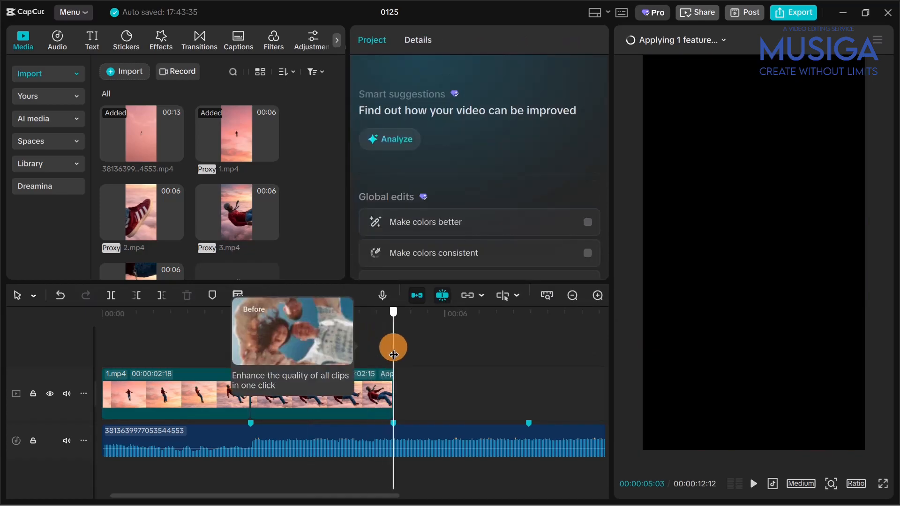
pyautogui.hscroll(2, 397, 369)
pyautogui.click(239, 412)
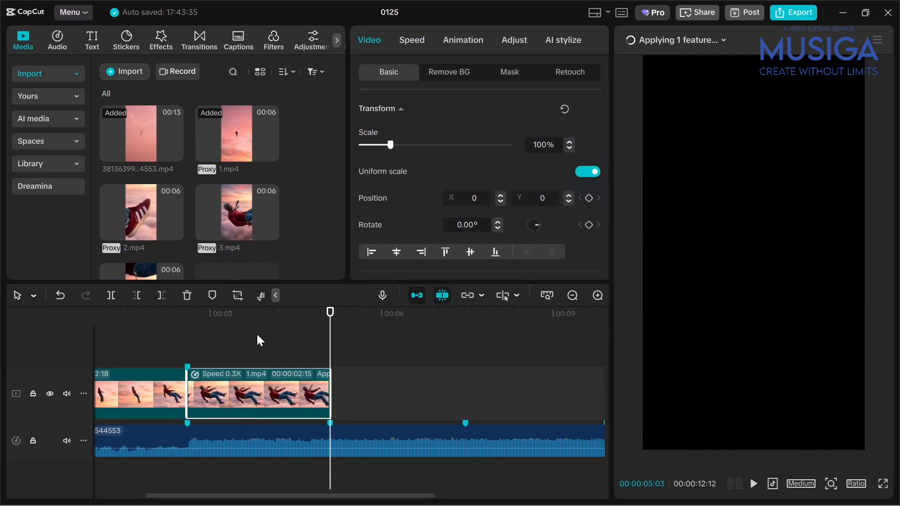
pyautogui.scroll(-1, 167, 207)
pyautogui.moveTo(166, 206); pyautogui.dragTo(342, 409)
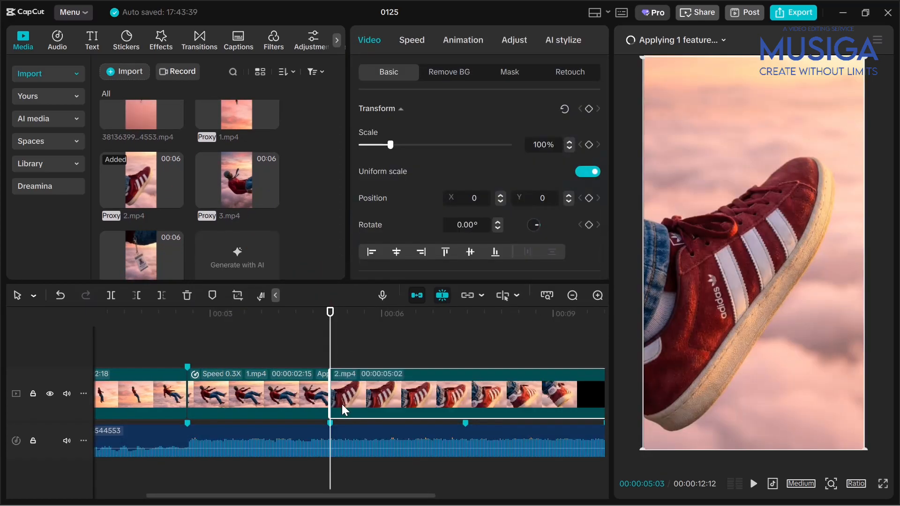
# Step: Trim the end of 2.mp4 to the audio marker at 00:00:07:14
pyautogui.moveTo(342, 342); pyautogui.dragTo(466, 382)
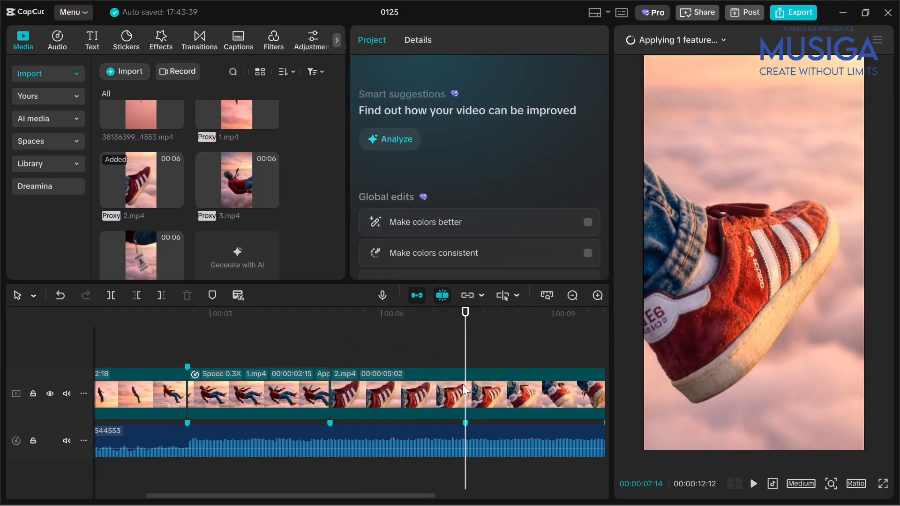
pyautogui.hscroll(4, 364, 349)
pyautogui.moveTo(408, 353); pyautogui.dragTo(280, 352)
pyautogui.hscroll(-3, 313, 370)
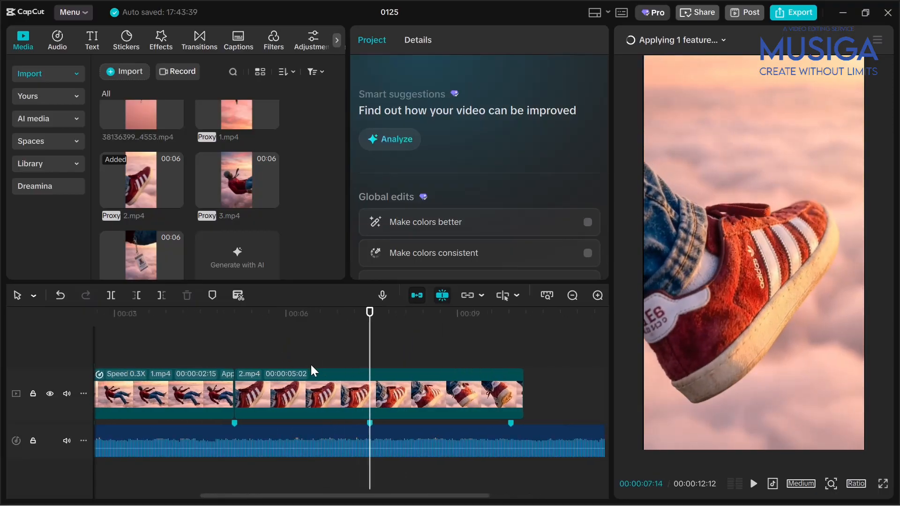
pyautogui.press('w')
# Step: Place 3.mp4 directly after 2.mp4 on the main track and trim its end to the audio marker at 00:00:09:28
pyautogui.moveTo(262, 202); pyautogui.dragTo(394, 408)
pyautogui.moveTo(244, 346); pyautogui.dragTo(388, 350)
pyautogui.press('w')
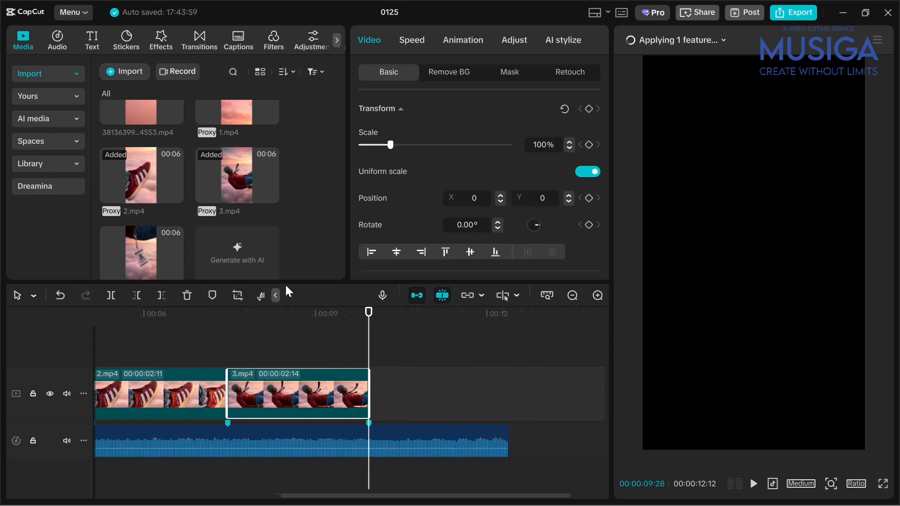
# Step: Place 4.mp4 directly after 3.mp4 and trim its end to where the audio stops at 00:00:12:12
pyautogui.scroll(-1, 172, 217)
pyautogui.moveTo(150, 218); pyautogui.dragTo(416, 400)
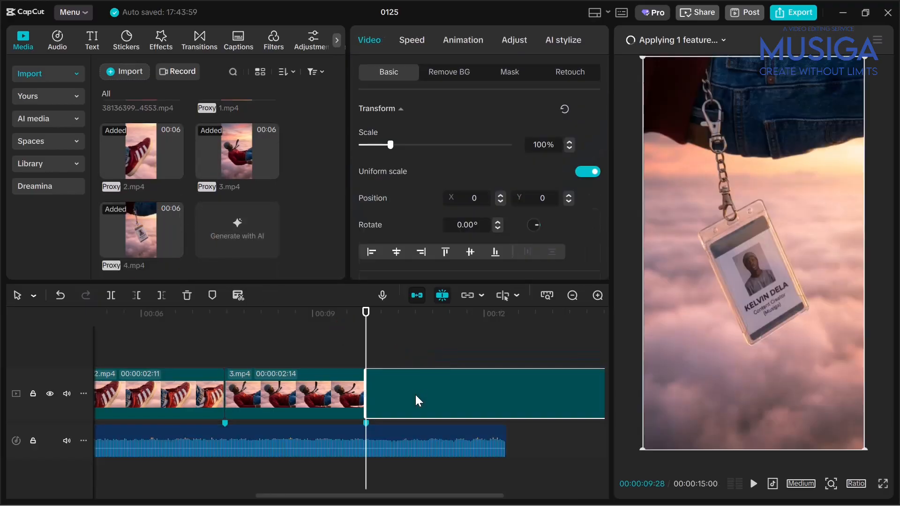
pyautogui.moveTo(199, 349); pyautogui.dragTo(340, 355)
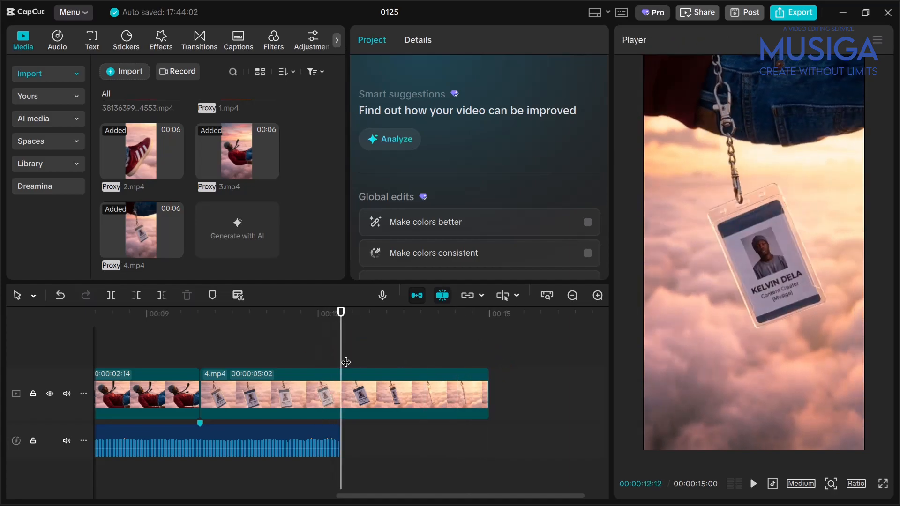
pyautogui.click(347, 401)
pyautogui.press('w')
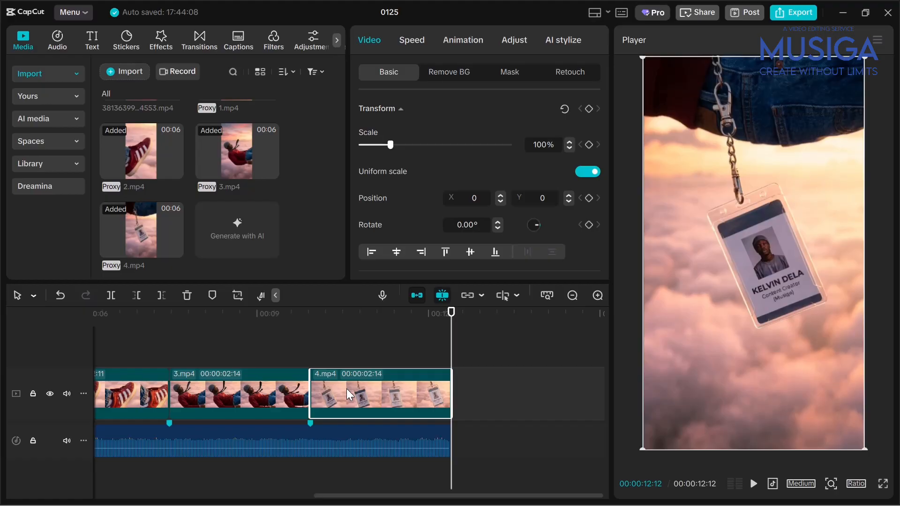
# Step: Play back the assembled clips, replaying from the slowed part of 1.mp4, to check the cuts against the audio beats
pyautogui.scroll(5, 317, 361)
pyautogui.click(201, 354)
pyautogui.click(113, 324)
pyautogui.press('space')
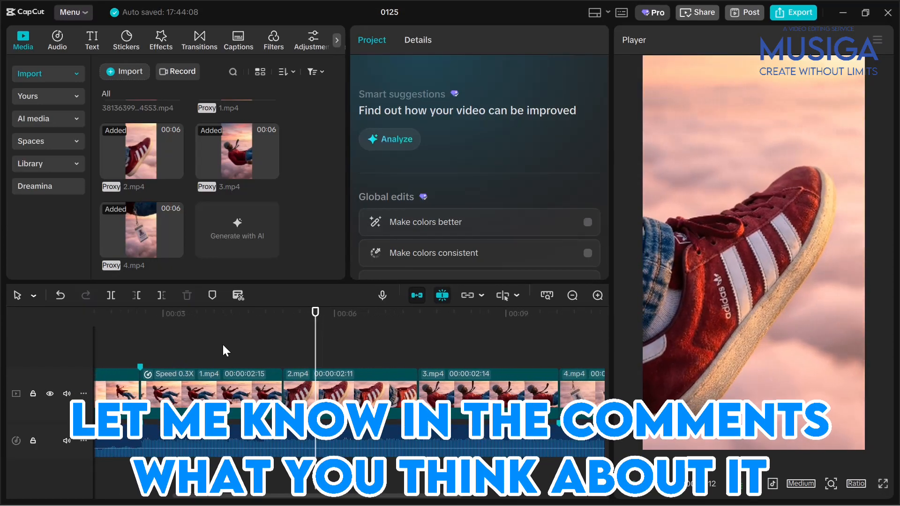
pyautogui.click(260, 347)
pyautogui.click(235, 344)
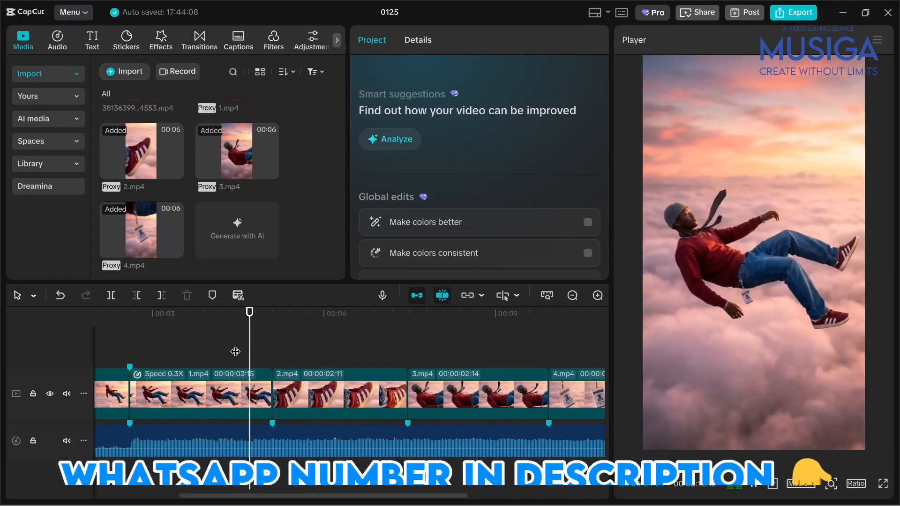